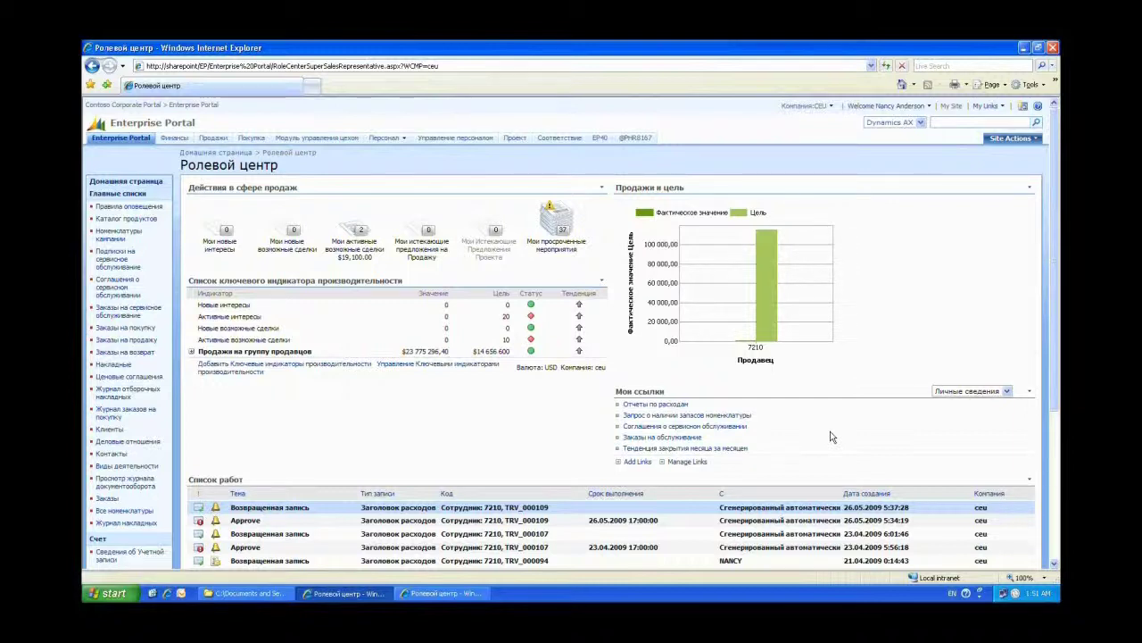
- Open expense management for personnel (Управление затратами) and start a new expense report
mouse_move(406, 143)
click(406, 141)
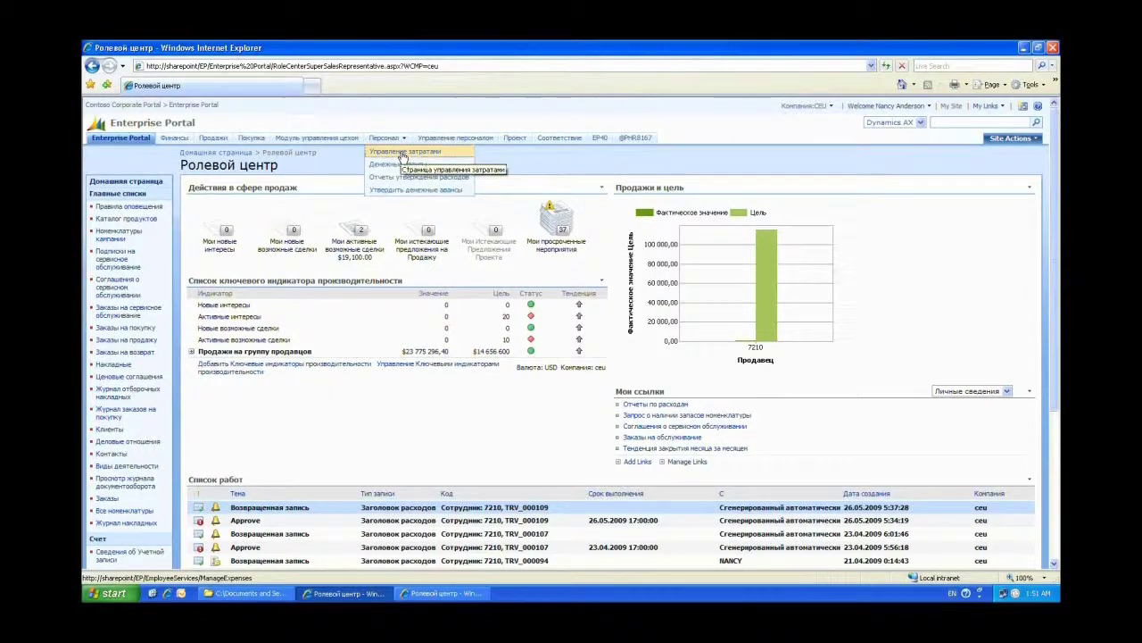
click(404, 153)
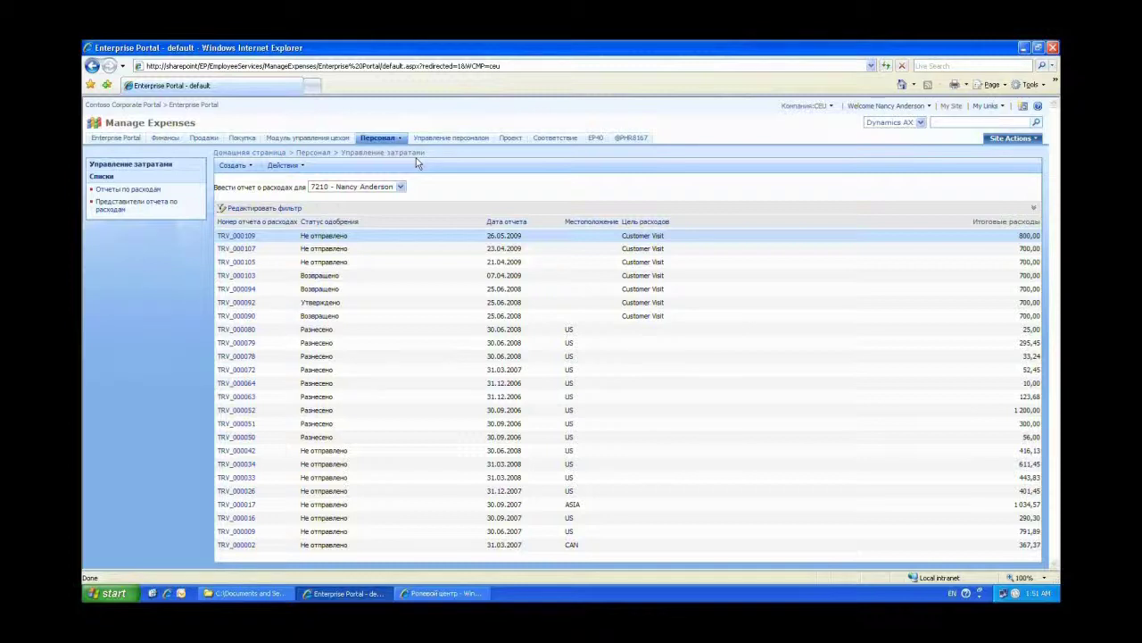
click(251, 169)
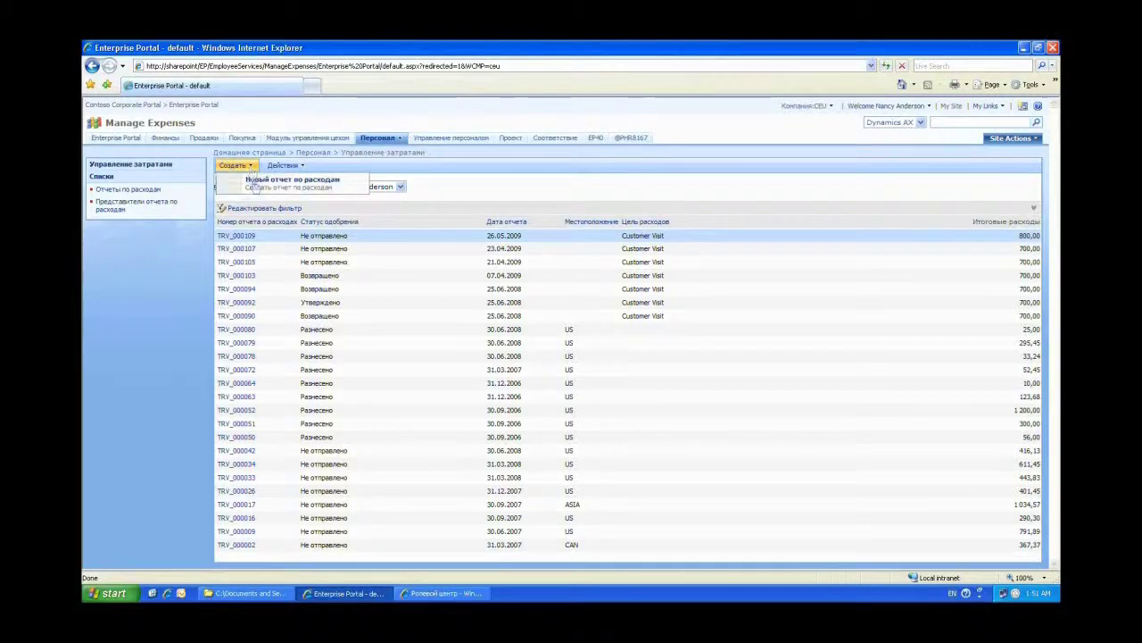
click(254, 182)
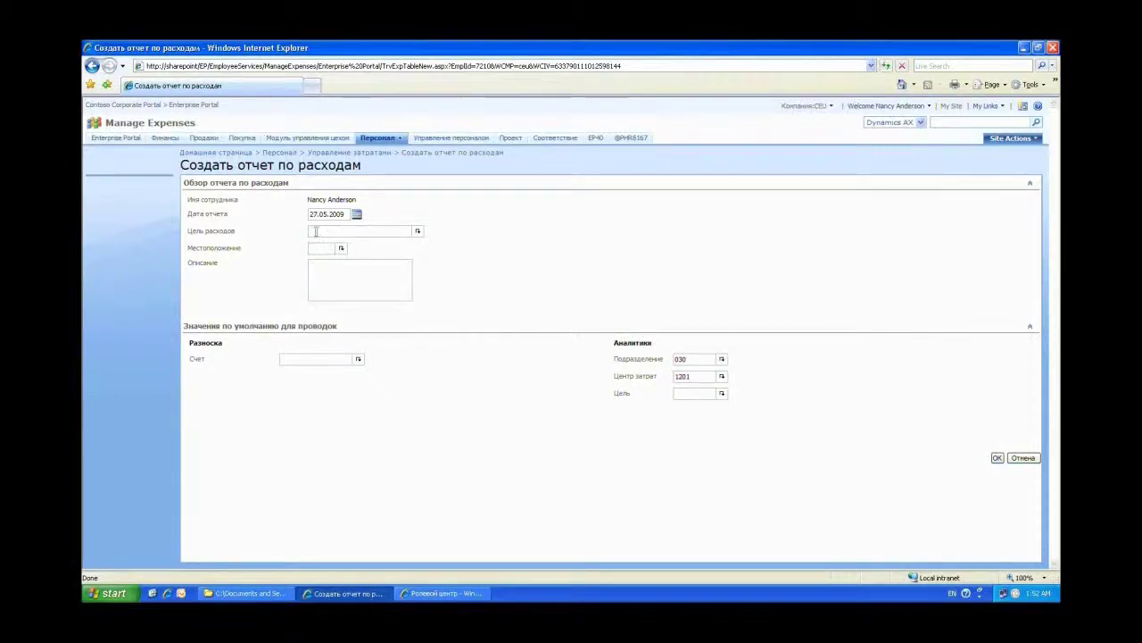
- Set the new report's expense purpose (Цель расходов) to Customer Visit and create the report
click(417, 233)
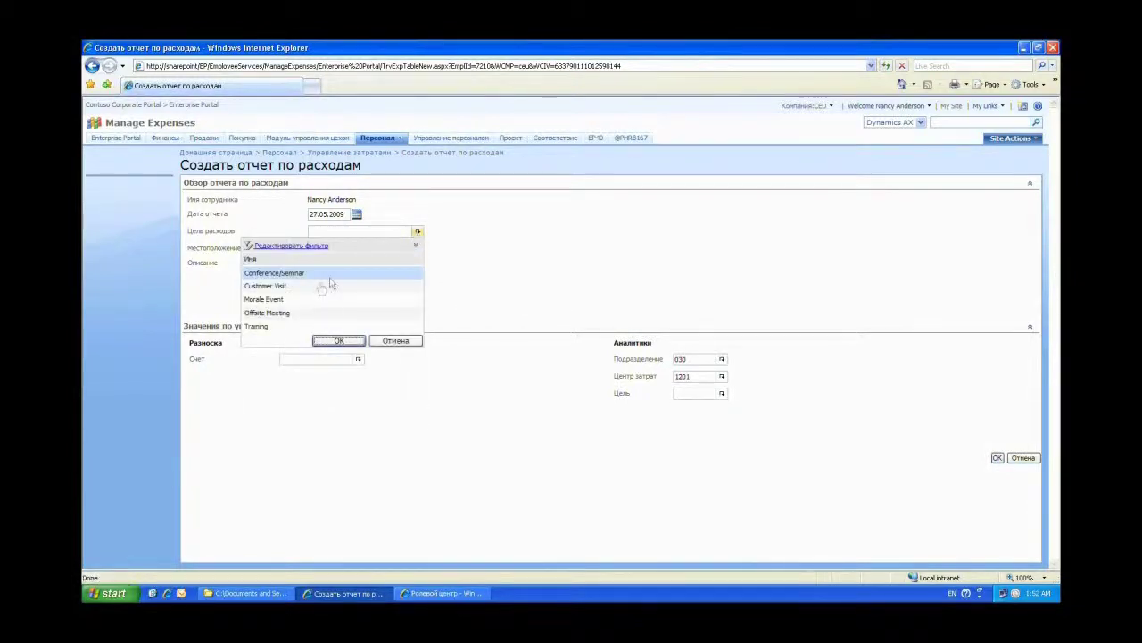
click(277, 291)
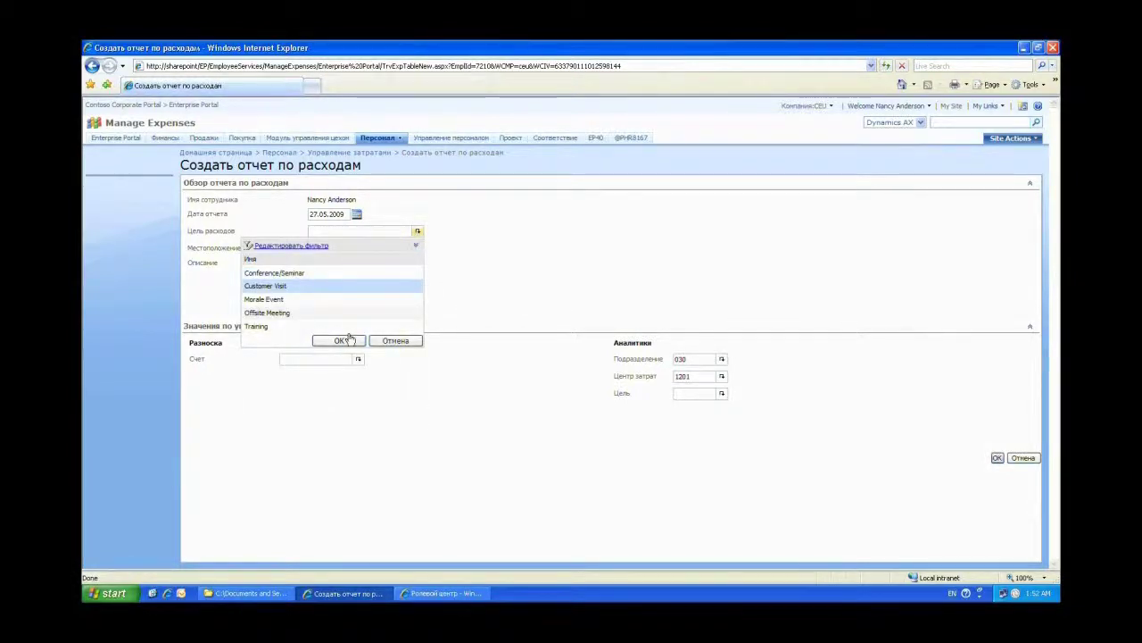
key(Return)
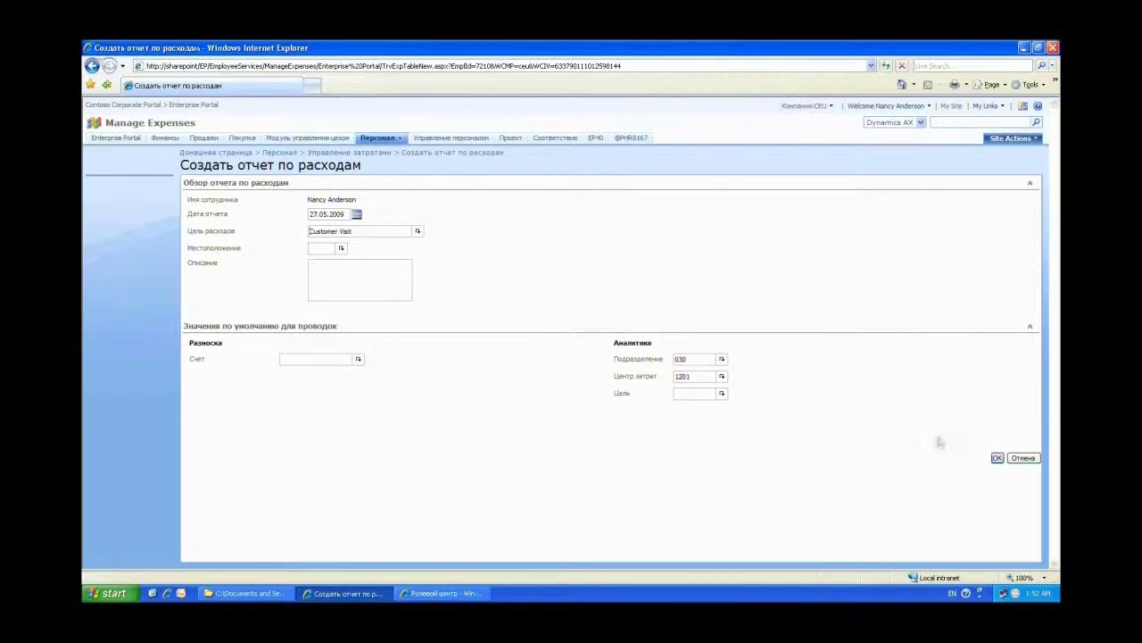
click(998, 458)
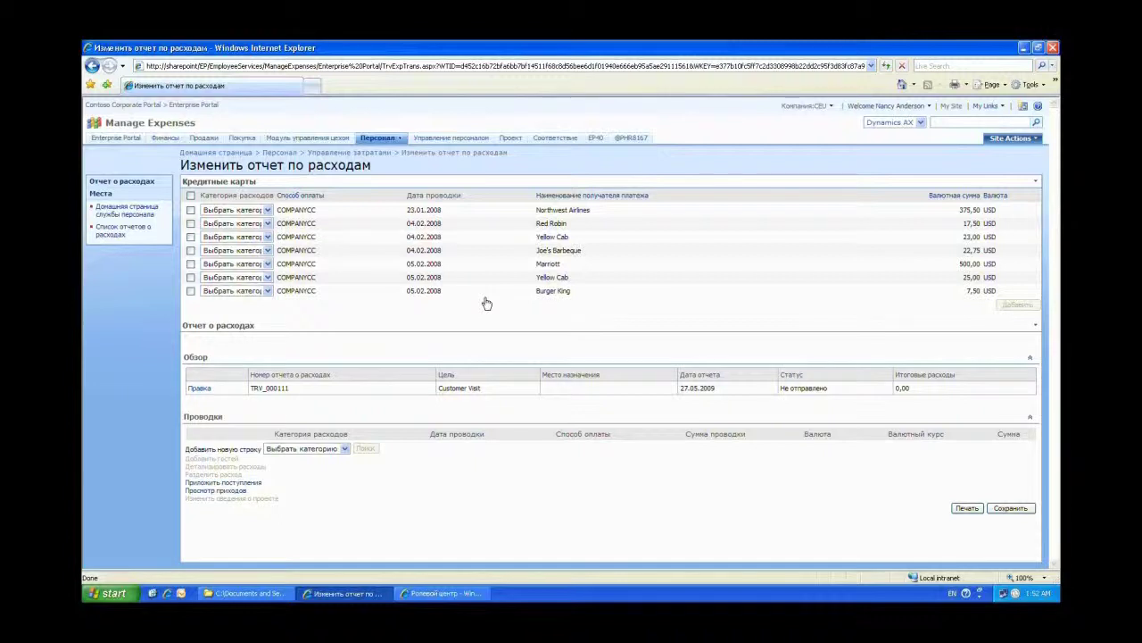
- Add a Hotel transaction line dated 27.05.2009 with an amount of 800 USD and save the line
click(345, 449)
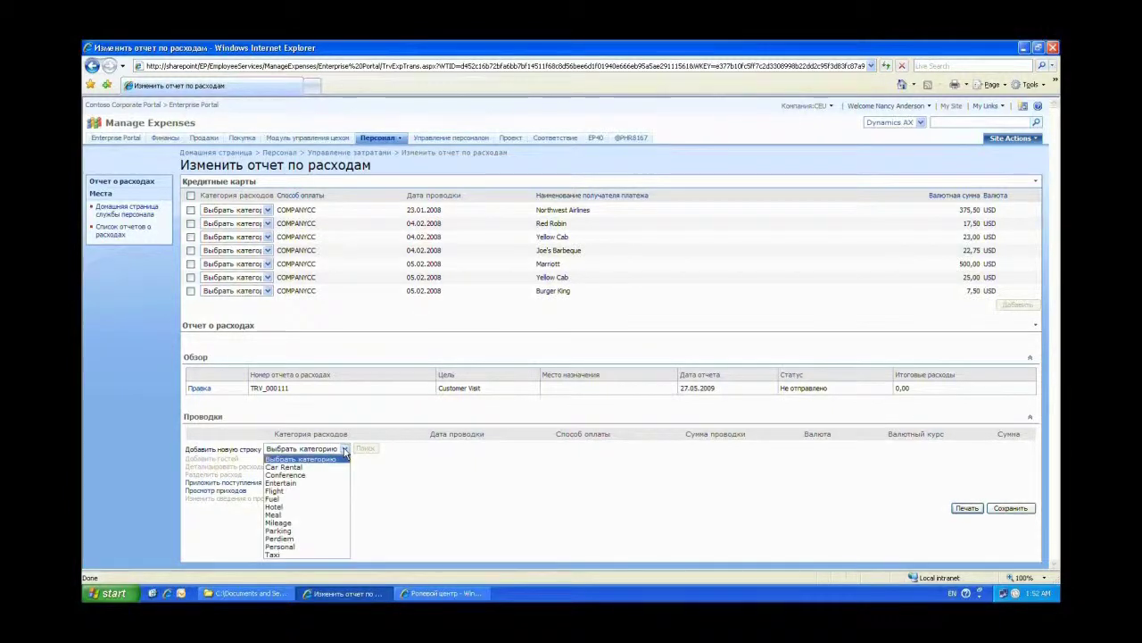
click(299, 506)
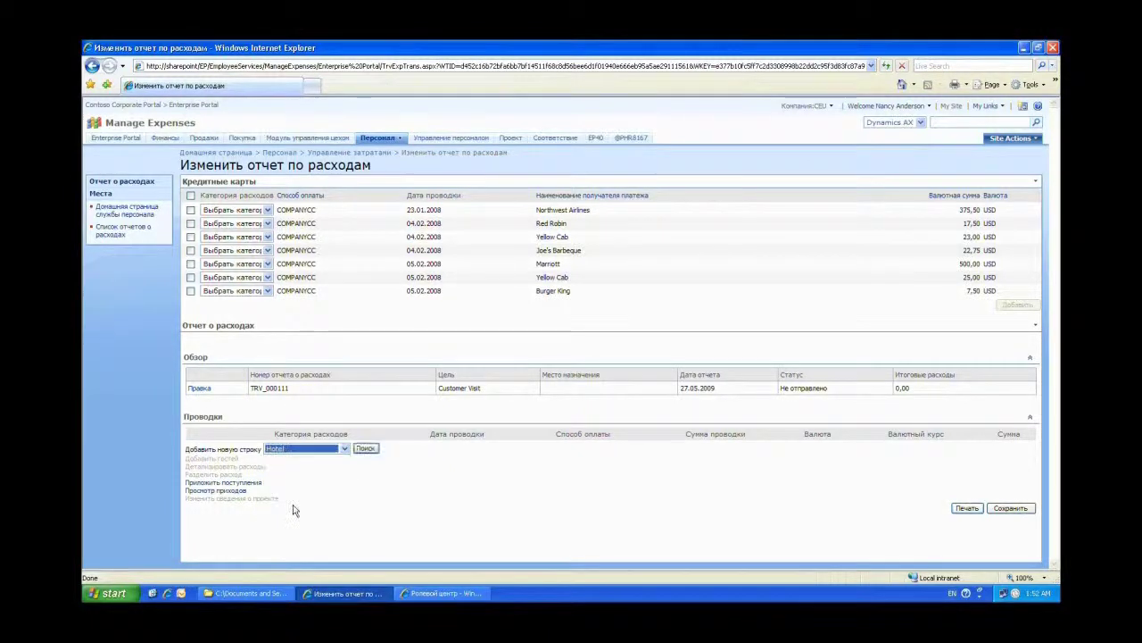
click(366, 448)
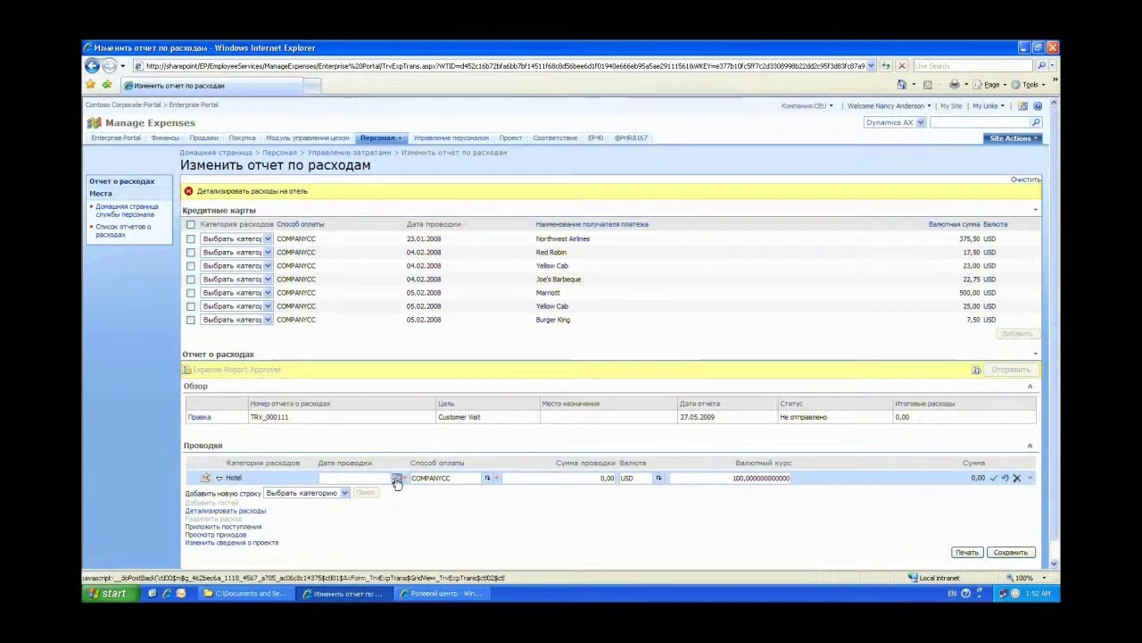
click(396, 480)
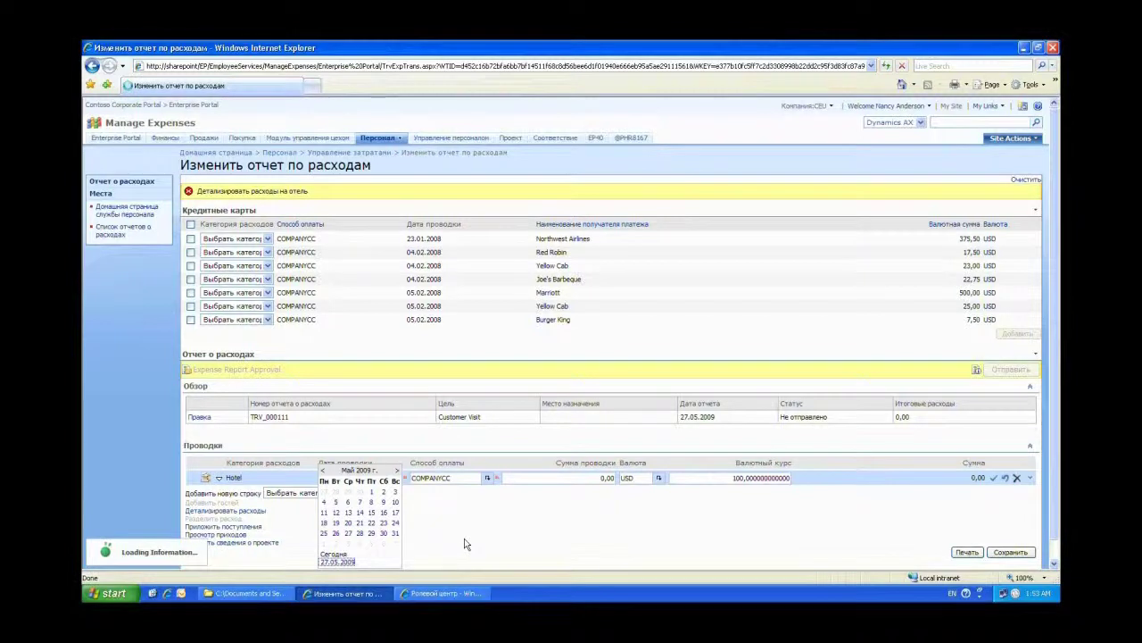
click(555, 482)
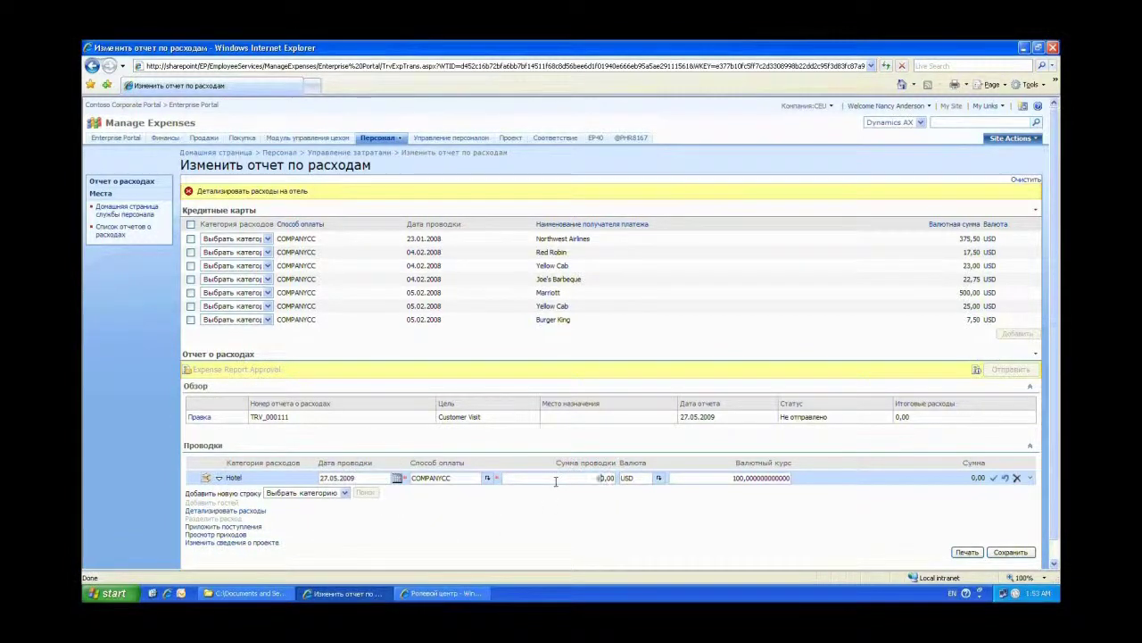
text(80)
click(993, 478)
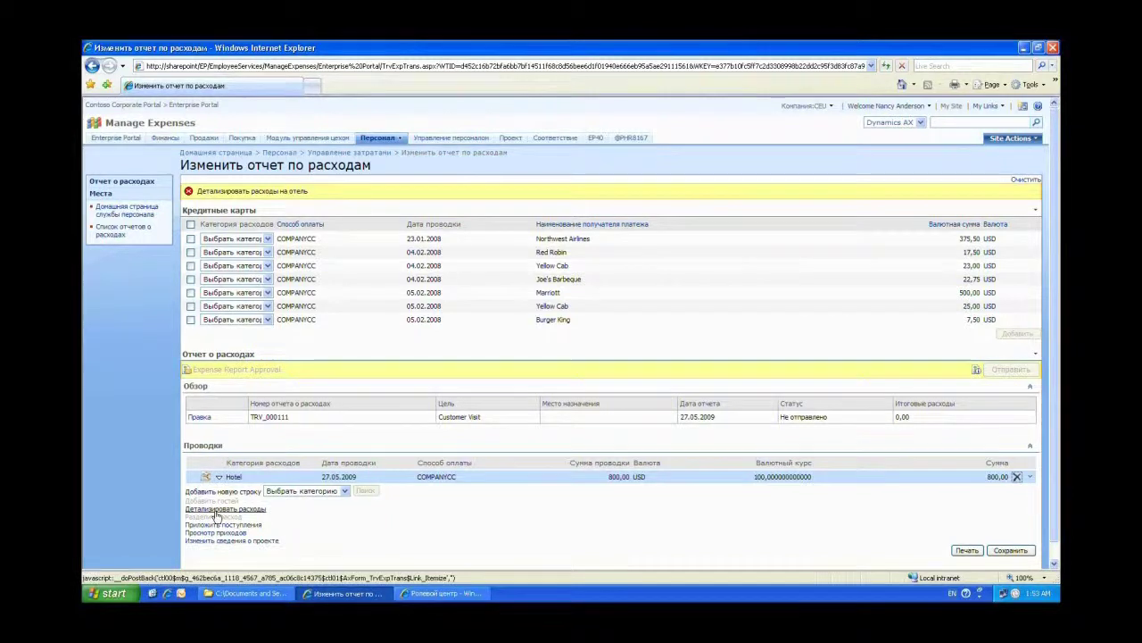
- Itemize the hotel expense with return date 27.05.2009, 1 night and 800 per night, and continue back to the report
click(215, 512)
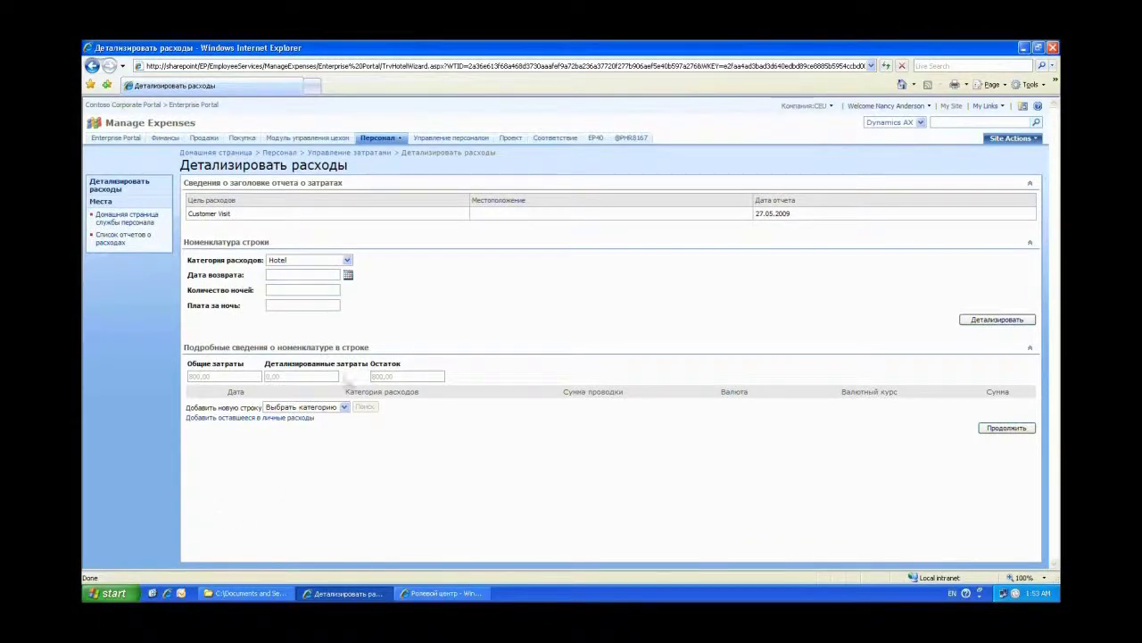
click(349, 279)
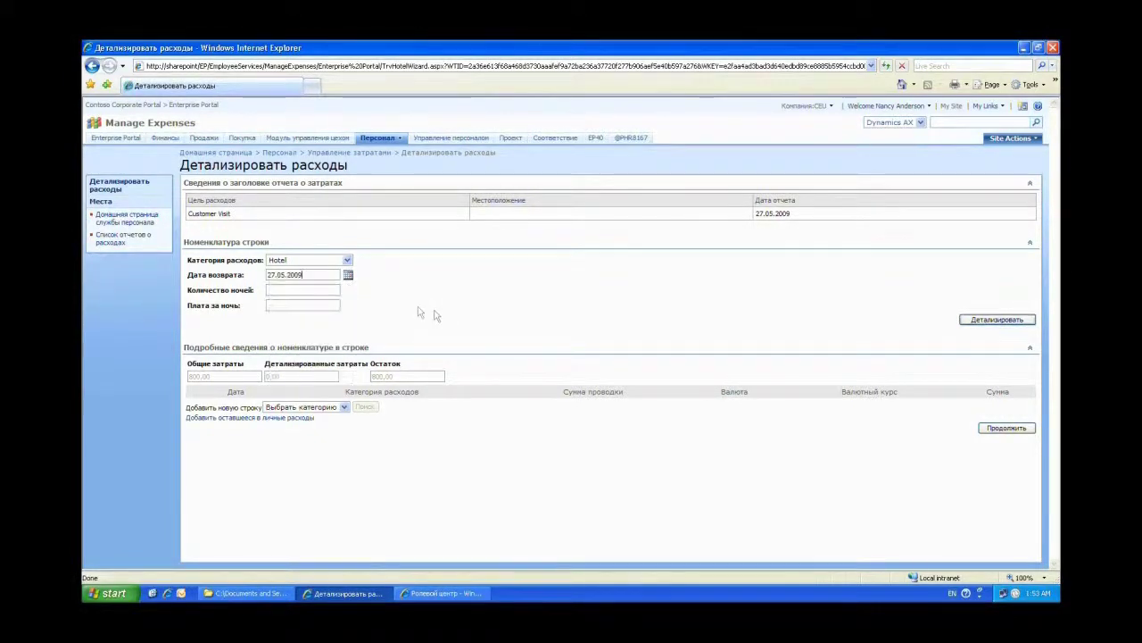
click(310, 290)
text(1)
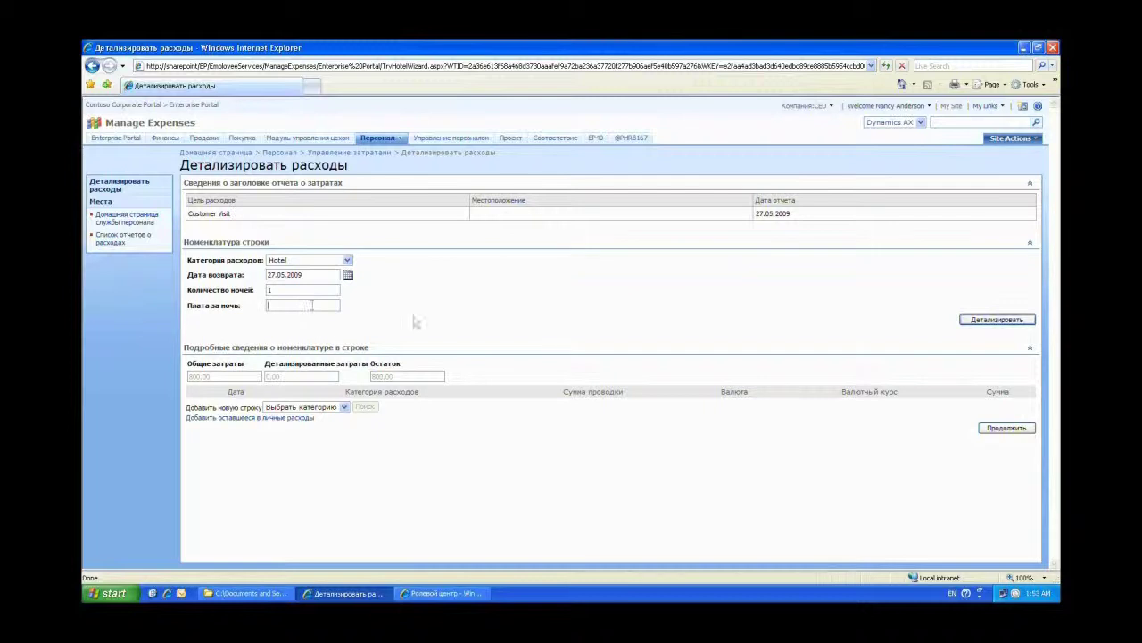
key(Tab)
text(800)
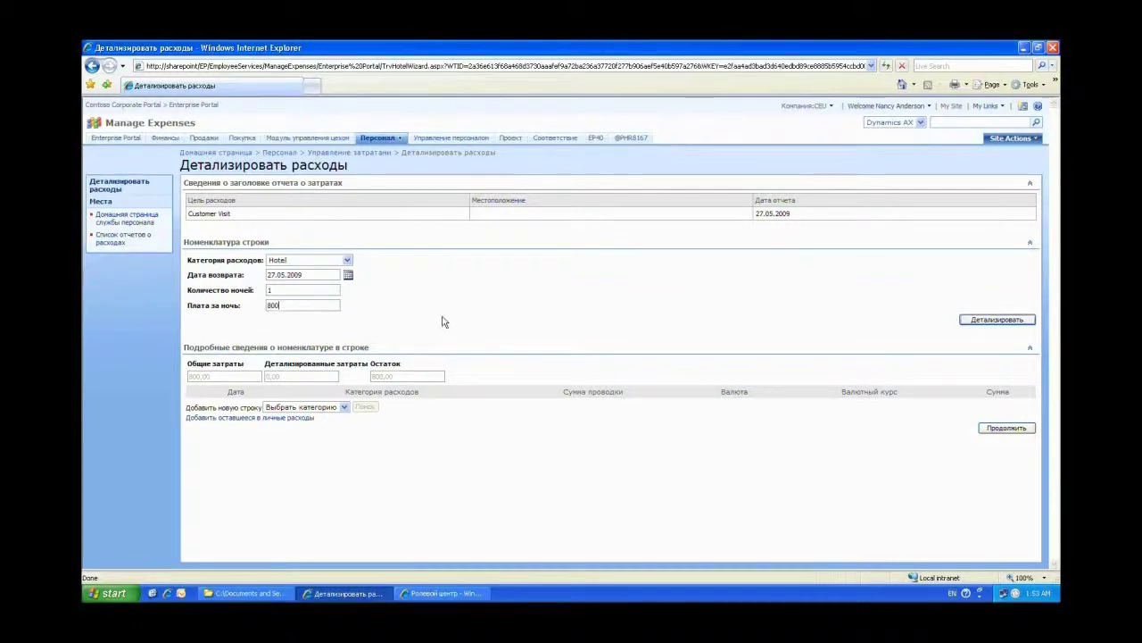
click(978, 321)
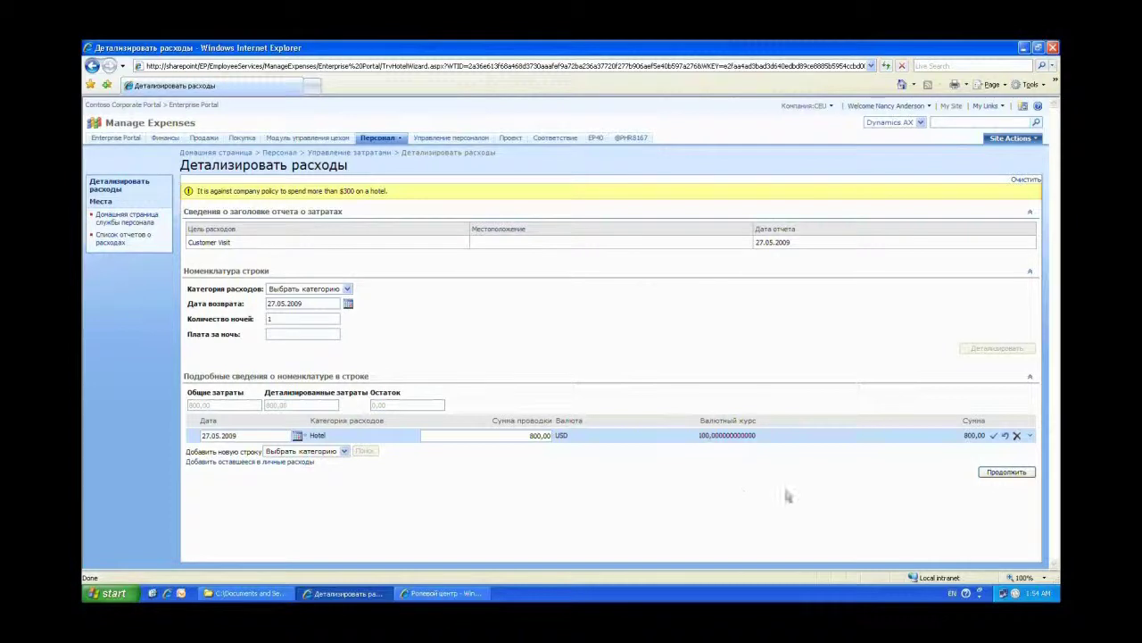
click(1001, 476)
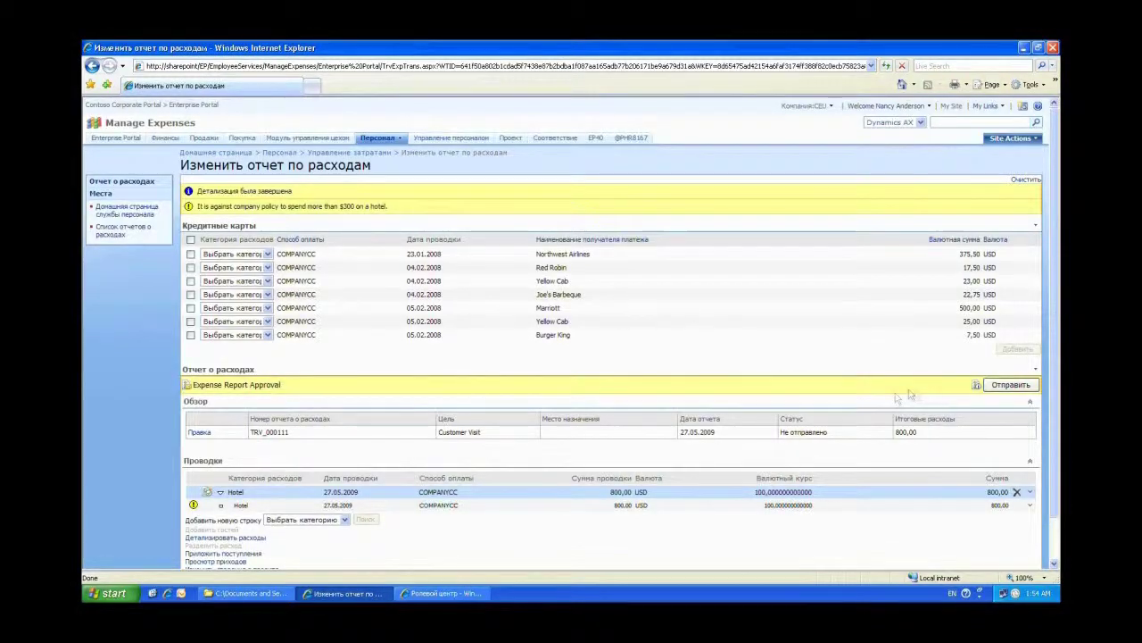
- Submit the expense report for Expense Report Approval without a comment
click(998, 391)
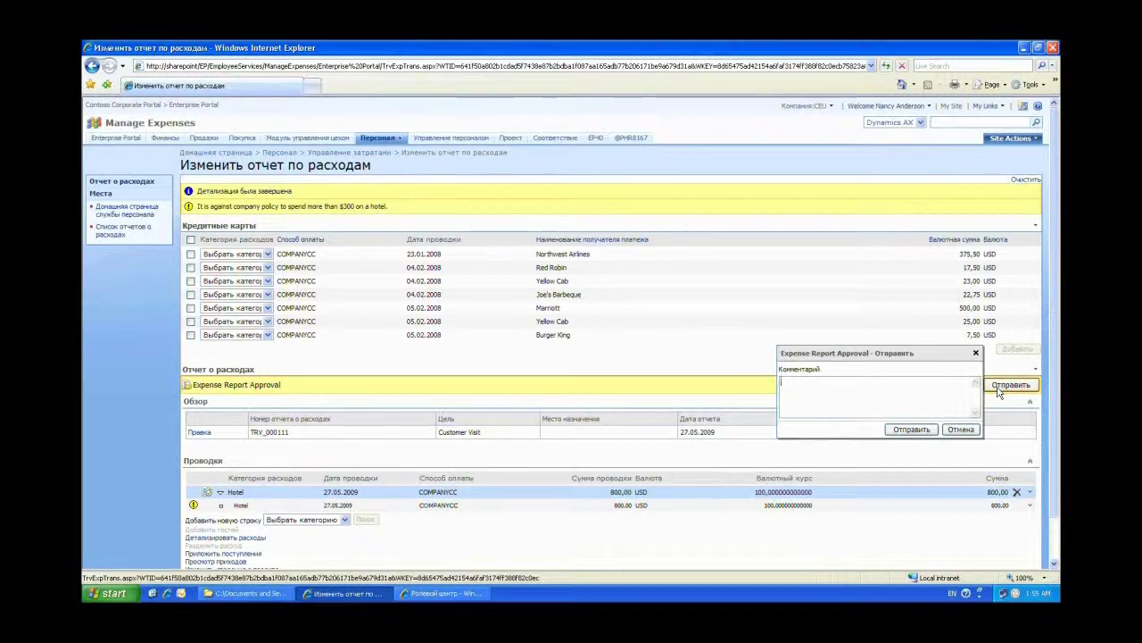
click(912, 432)
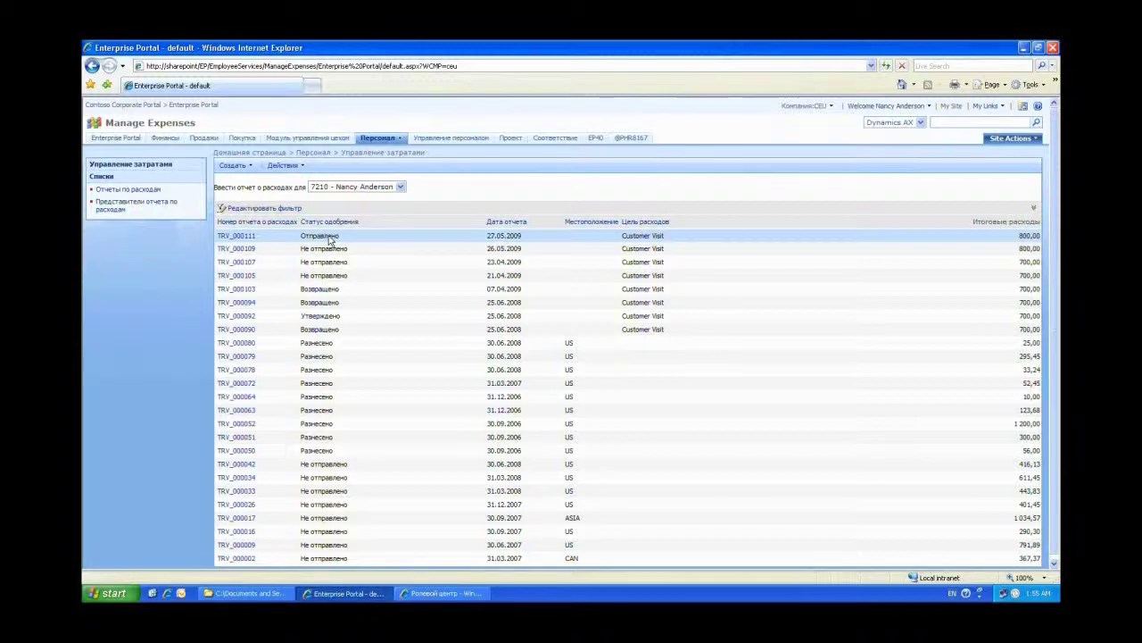
- Switch to the manager's portal window and open the expense header of the newest Approve item in the work list
click(439, 594)
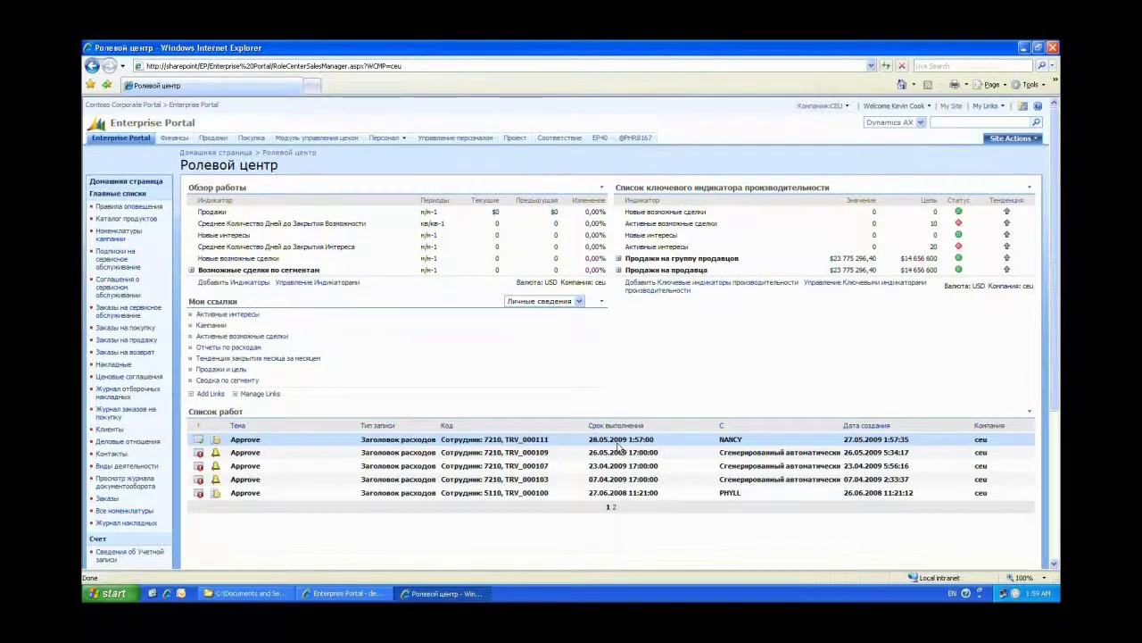
right_click(265, 443)
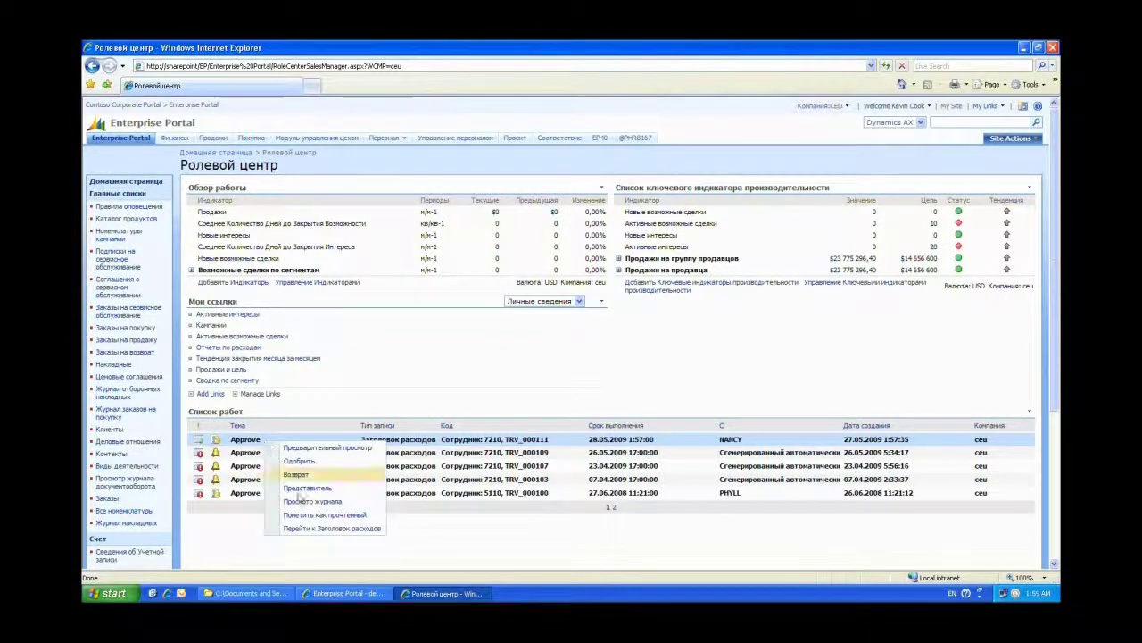
click(355, 532)
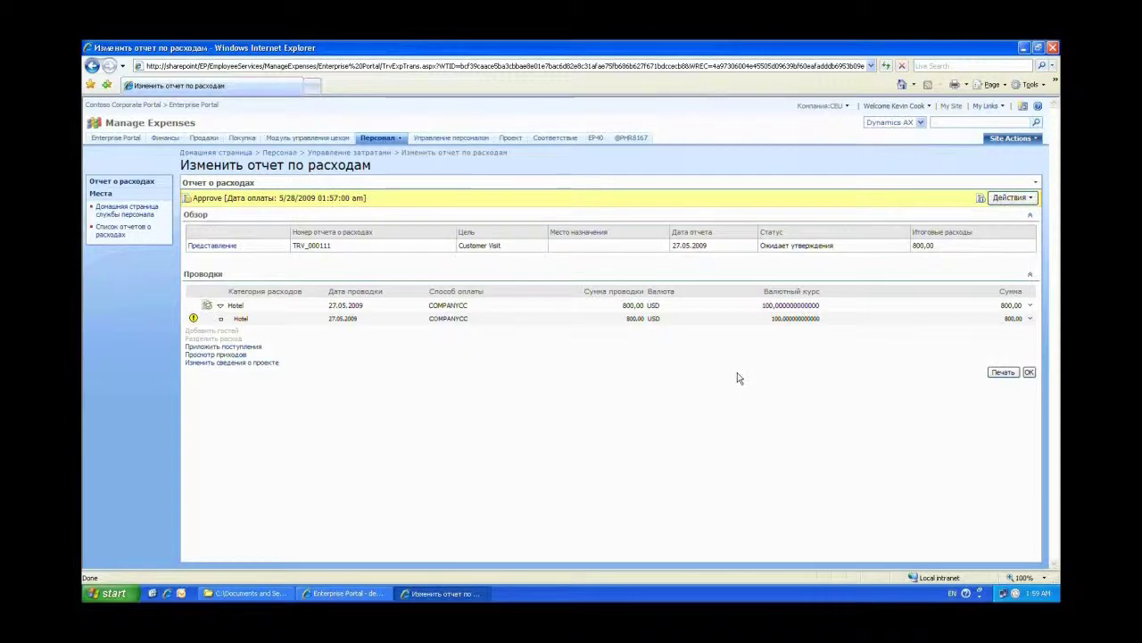
- Return the expense report to its submitter with a comment asking for more detail
click(1033, 199)
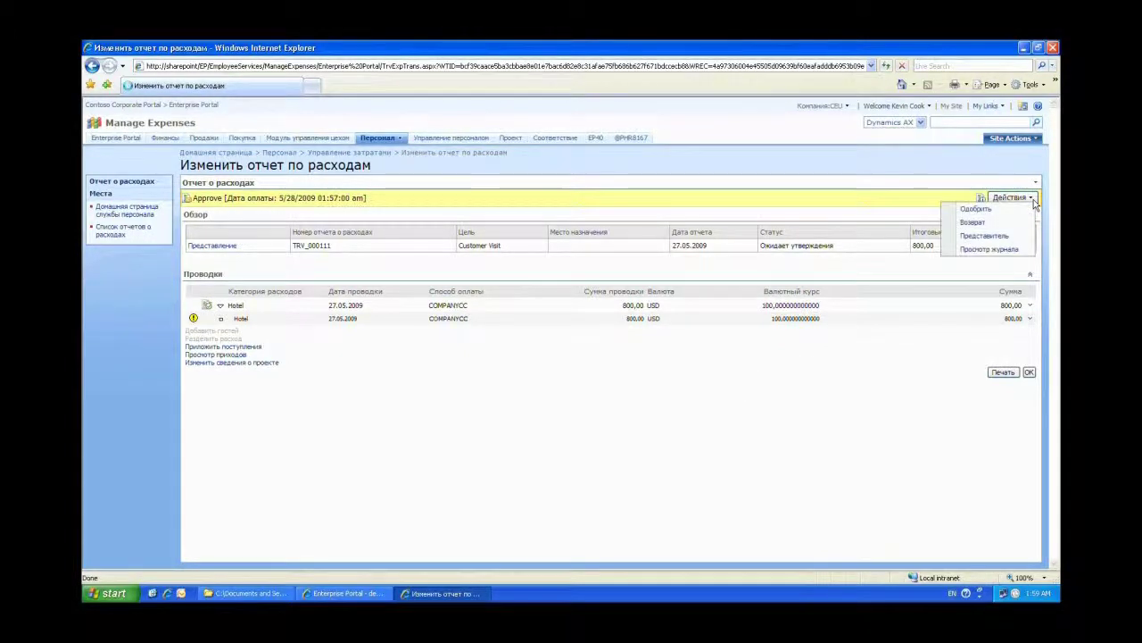
click(972, 222)
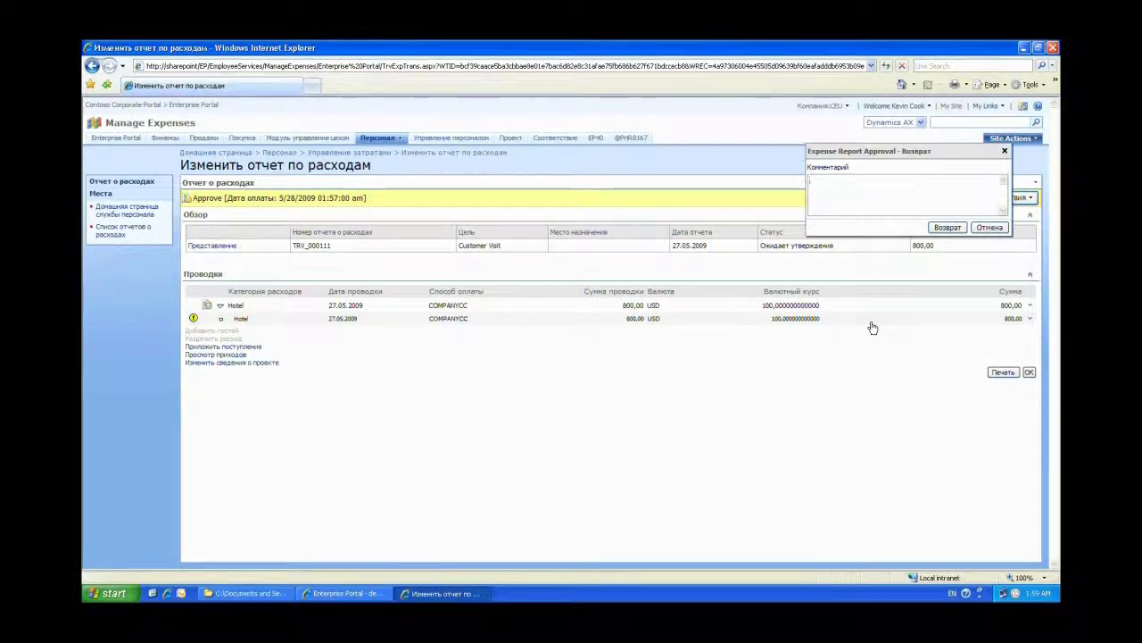
text(Mil)
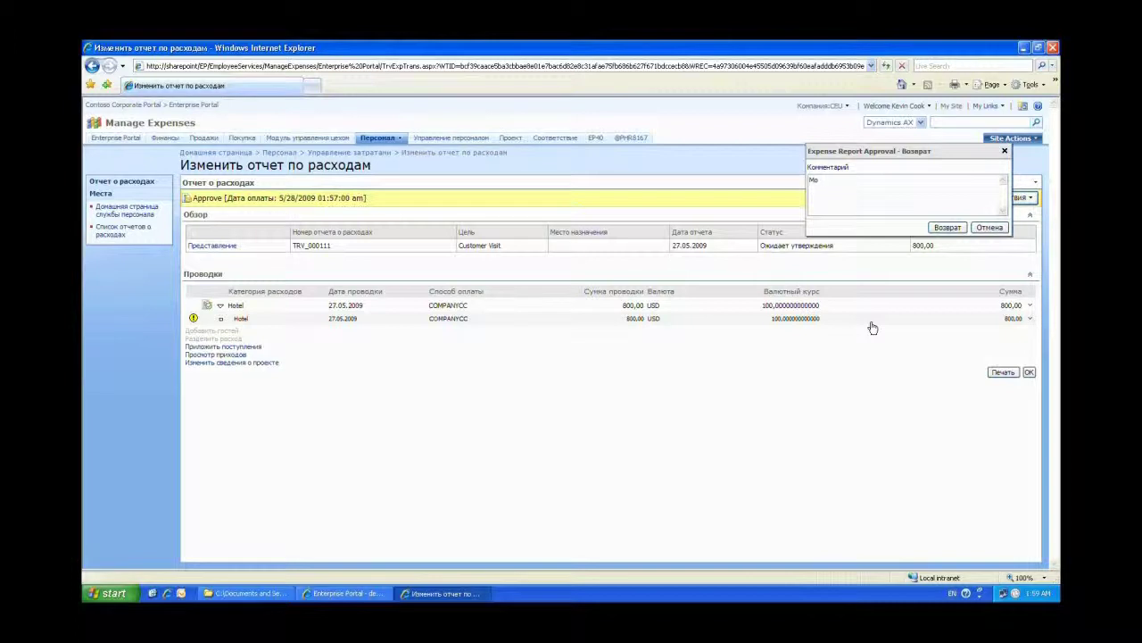
text(re detai)
click(947, 229)
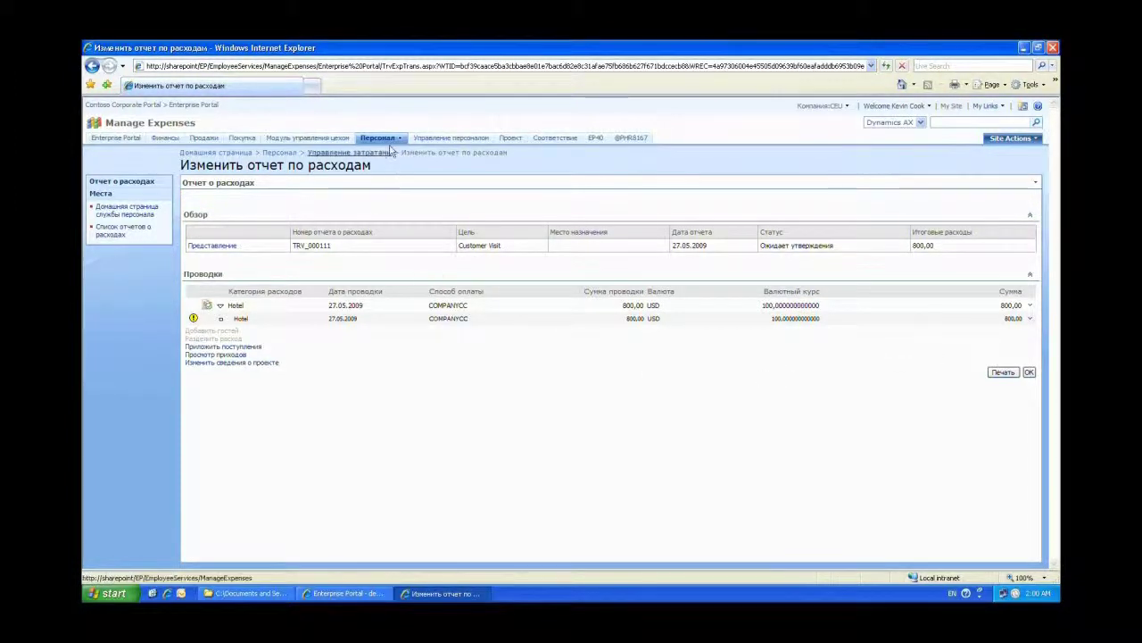
- Look at the manager's own expense report list and go back to the Role Center to check the work list
mouse_move(394, 142)
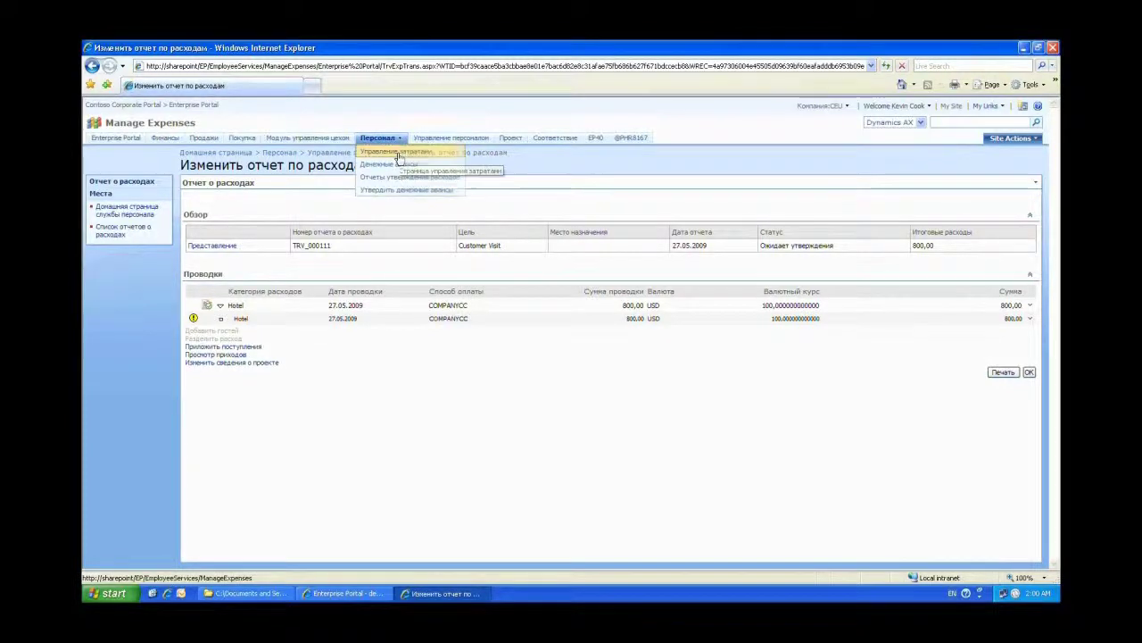
click(398, 154)
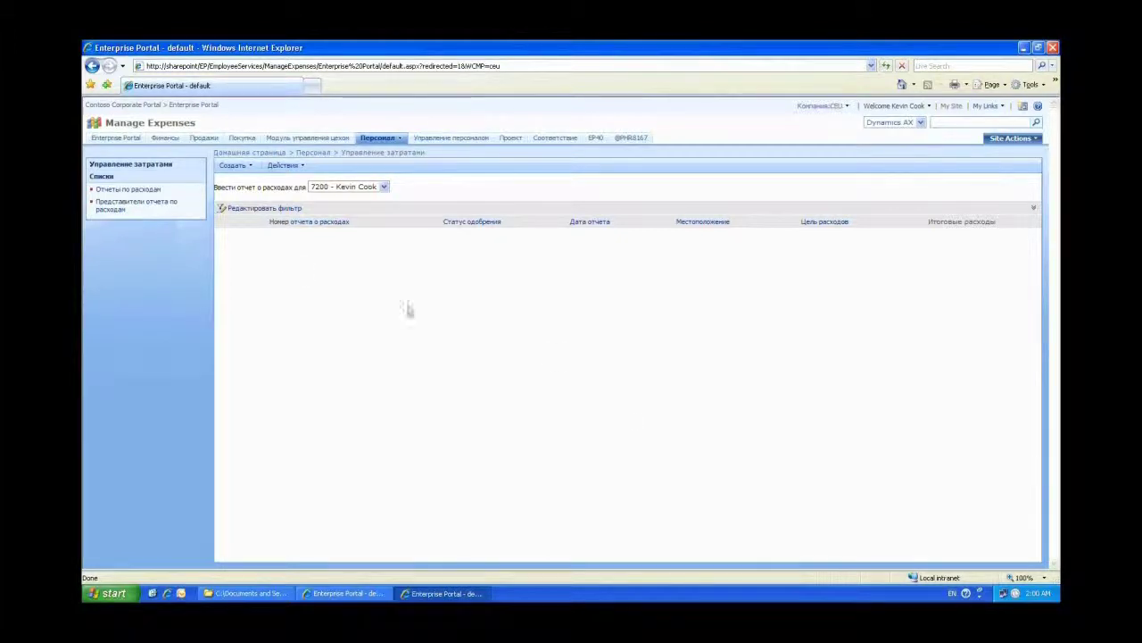
click(116, 138)
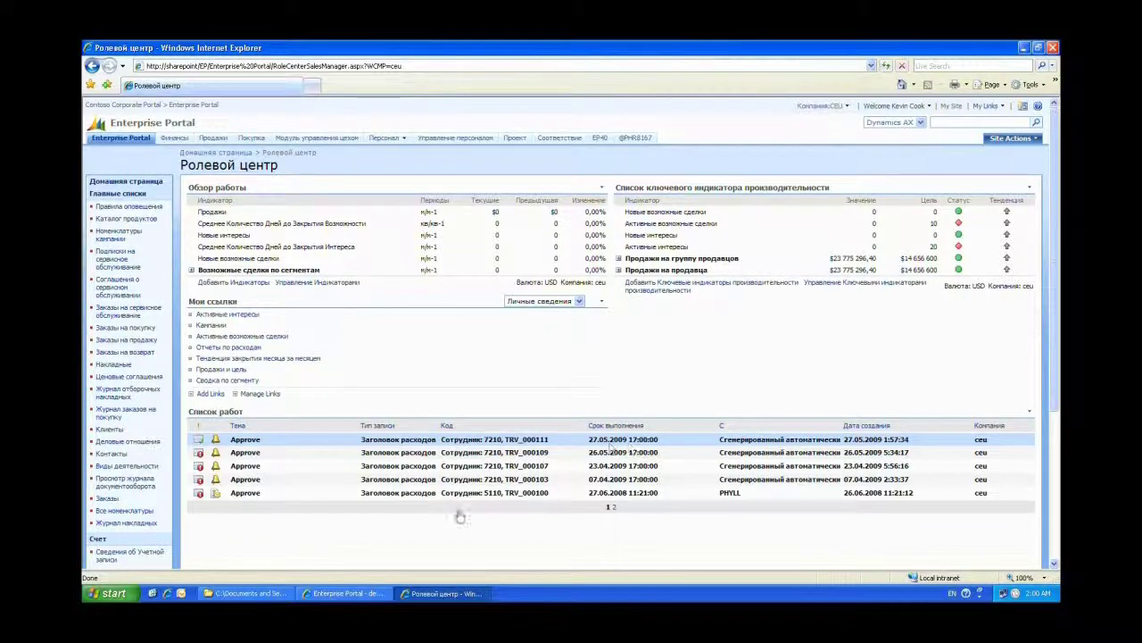
- Switch to the employee's portal window and examine the returned expense report entry in the Role Center work list
click(368, 593)
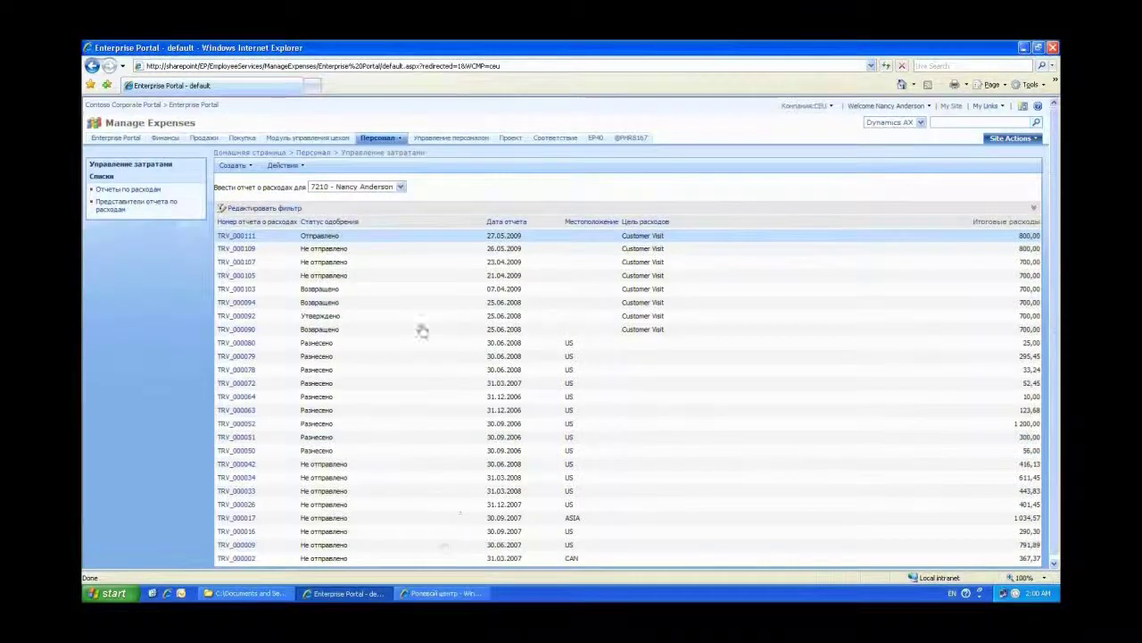
mouse_move(384, 139)
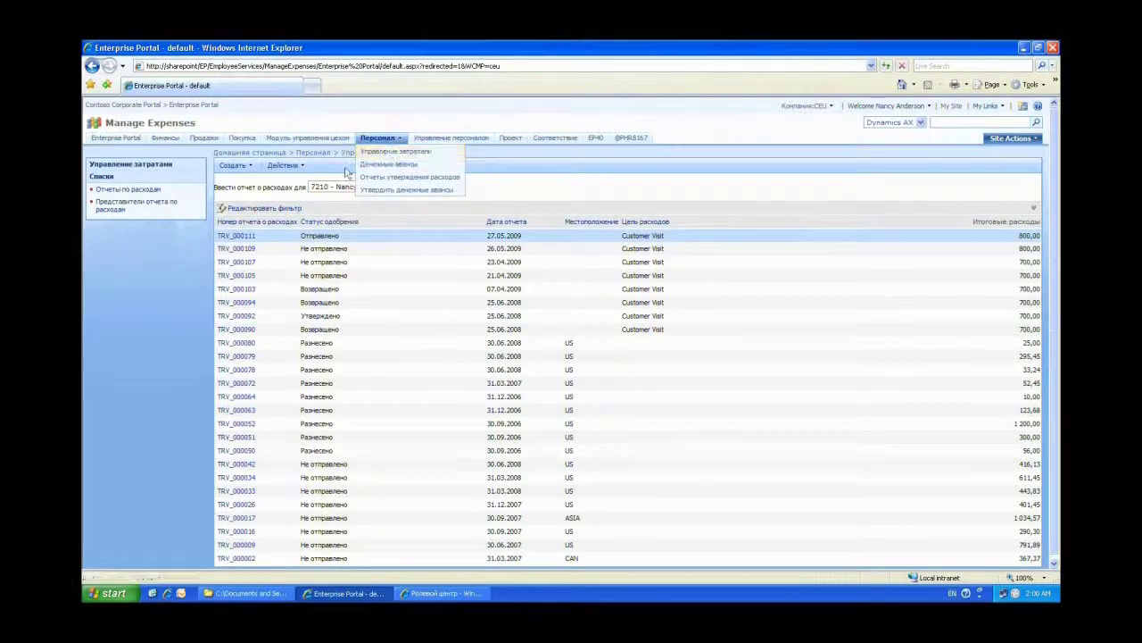
click(886, 66)
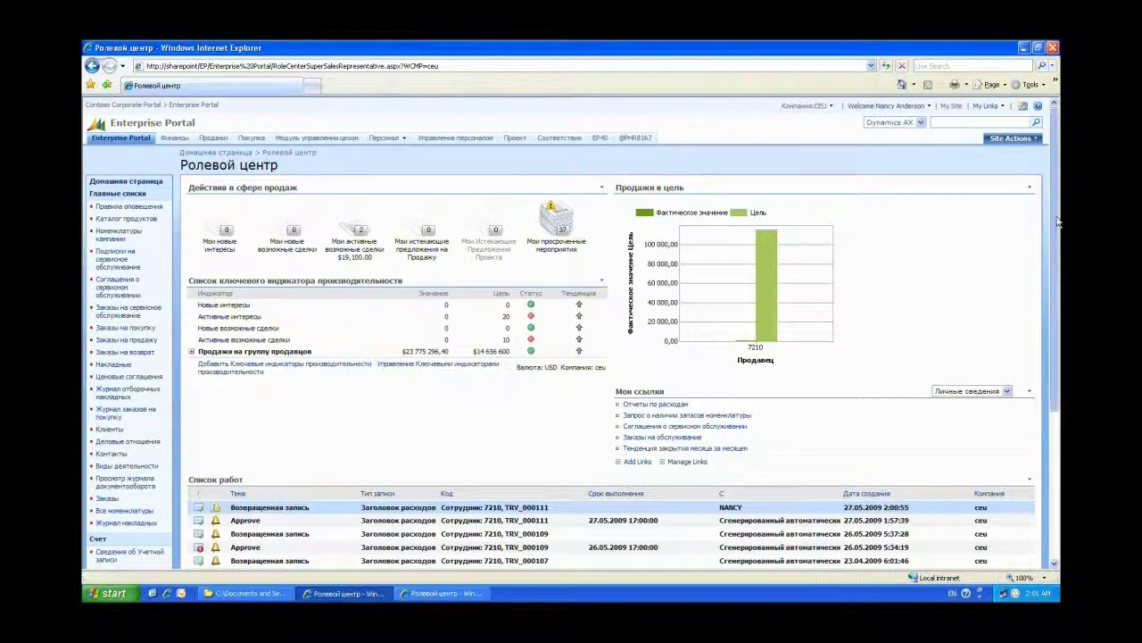
drag(1060, 223, 1059, 272)
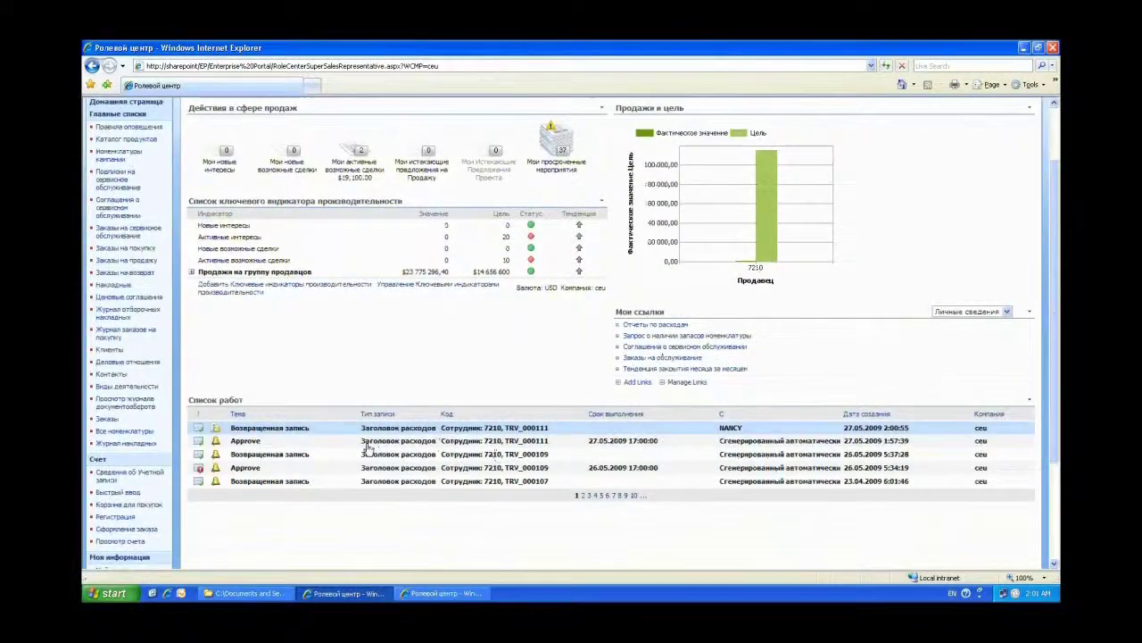